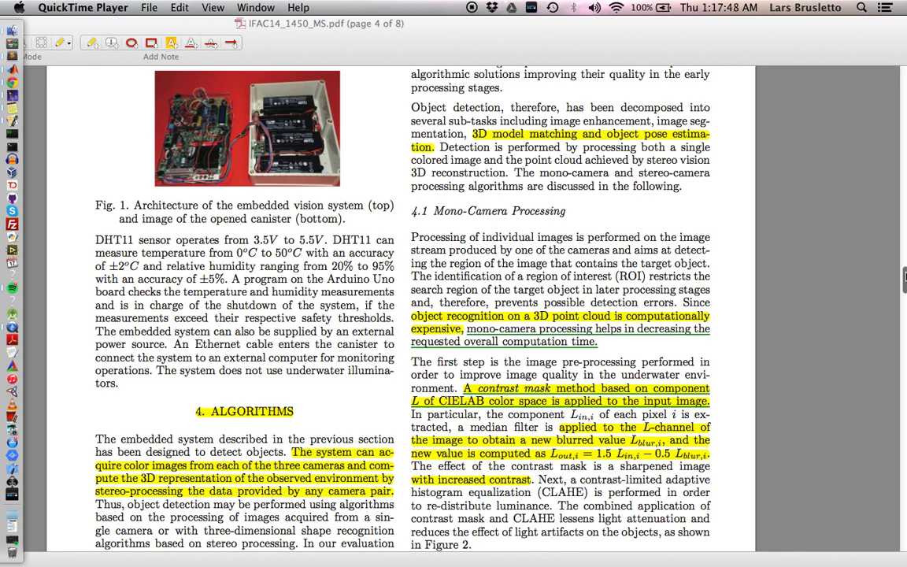
# - Scroll the IFAC14_1450_MS.pdf paper in Skim back up to its title page
pyautogui.click(902, 274)
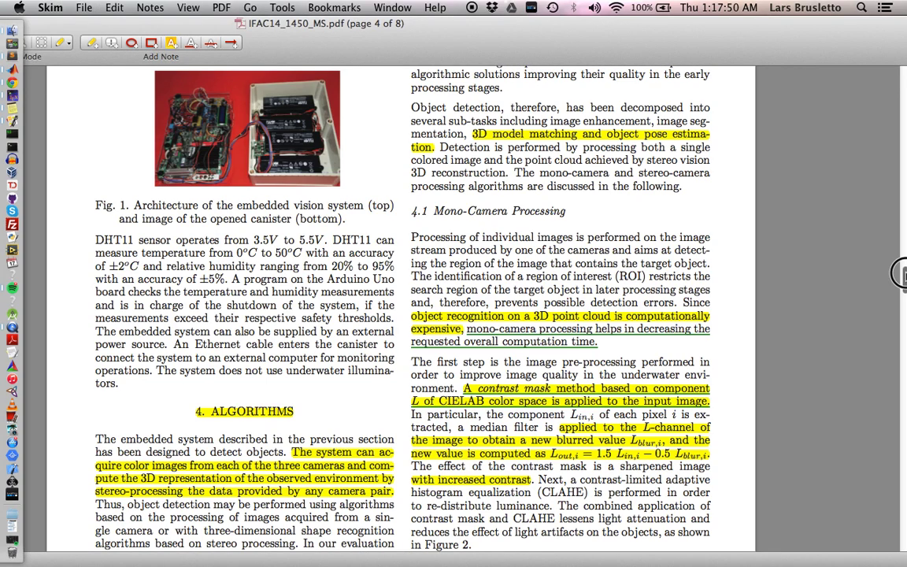
pyautogui.moveTo(902, 274); pyautogui.dragTo(890, 129)
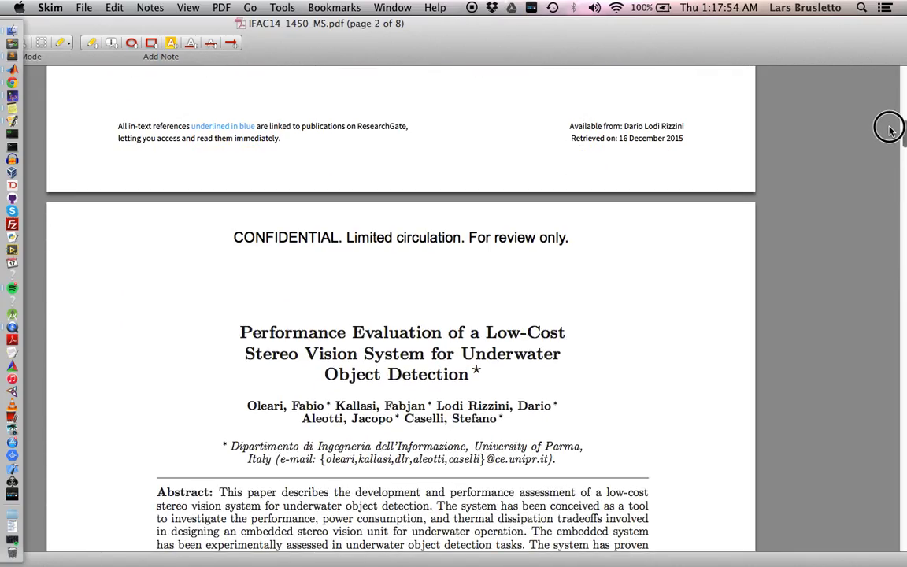
# - Highlight the paper's title and author list, then scroll down to Figure 2 on page 4
pyautogui.moveTo(890, 130); pyautogui.dragTo(891, 137)
pyautogui.moveTo(238, 224); pyautogui.dragTo(462, 243)
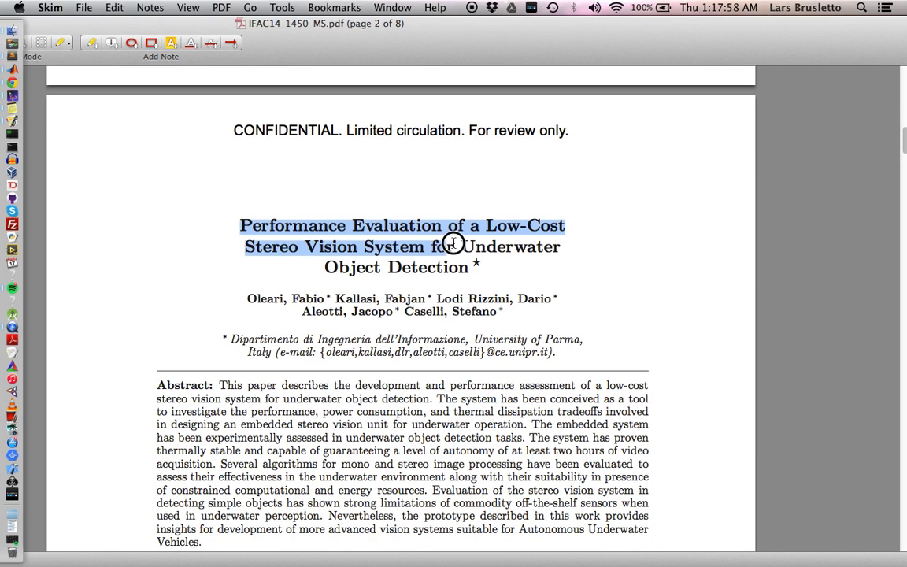
pyautogui.moveTo(463, 244); pyautogui.dragTo(483, 273)
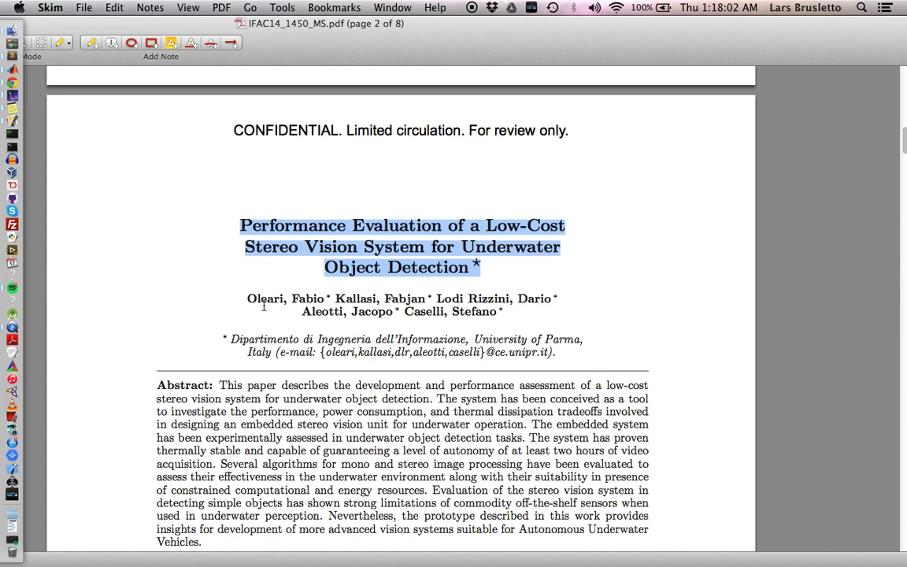
pyautogui.moveTo(249, 299); pyautogui.dragTo(461, 319)
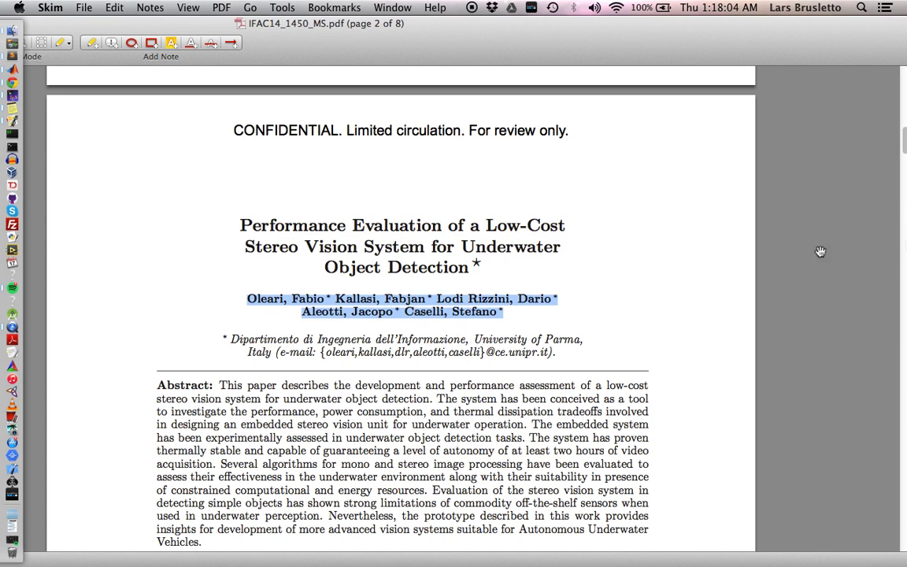
pyautogui.moveTo(904, 144)
pyautogui.mouseDown()
pyautogui.moveTo(899, 268)
pyautogui.moveTo(904, 252)
pyautogui.mouseUp()
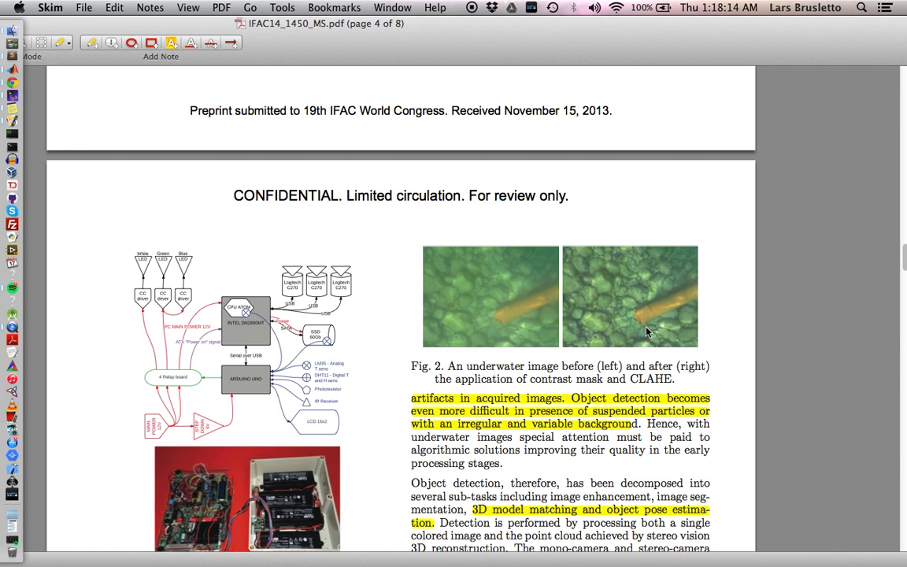
# - Scroll through page 4 of the paper, keeping Figure 2 in view
pyautogui.moveTo(901, 256); pyautogui.dragTo(899, 285)
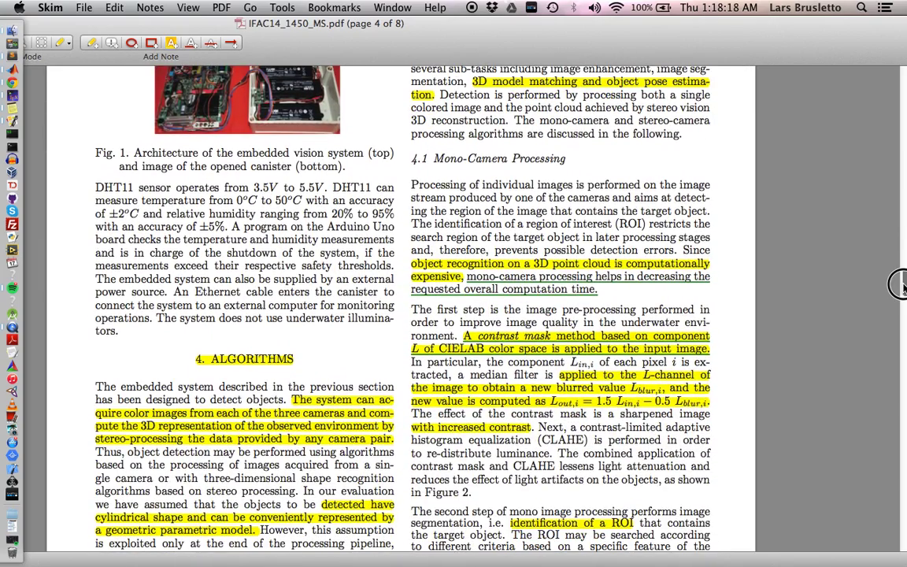
pyautogui.moveTo(902, 288); pyautogui.dragTo(903, 292)
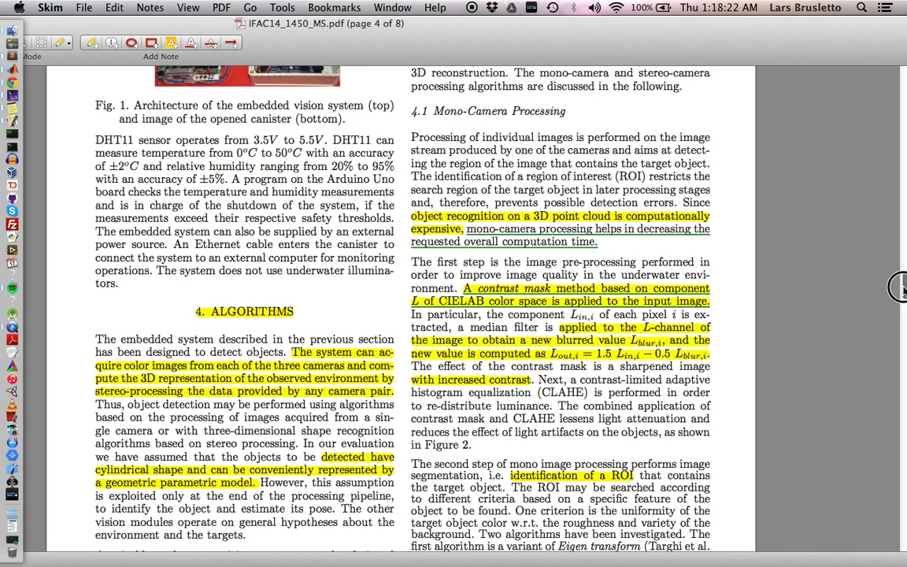
pyautogui.moveTo(900, 287); pyautogui.dragTo(901, 293)
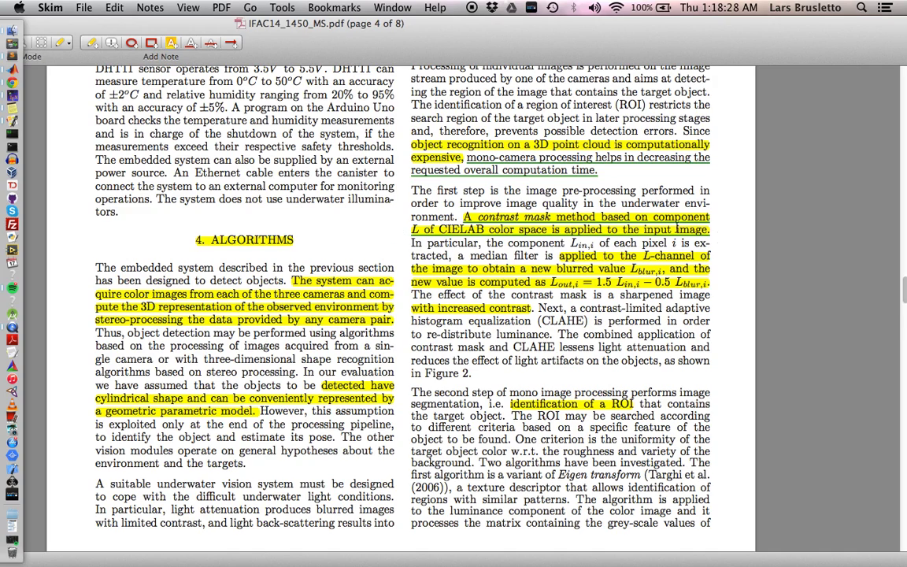
pyautogui.click(901, 256)
pyautogui.scroll(-3, 730, 285)
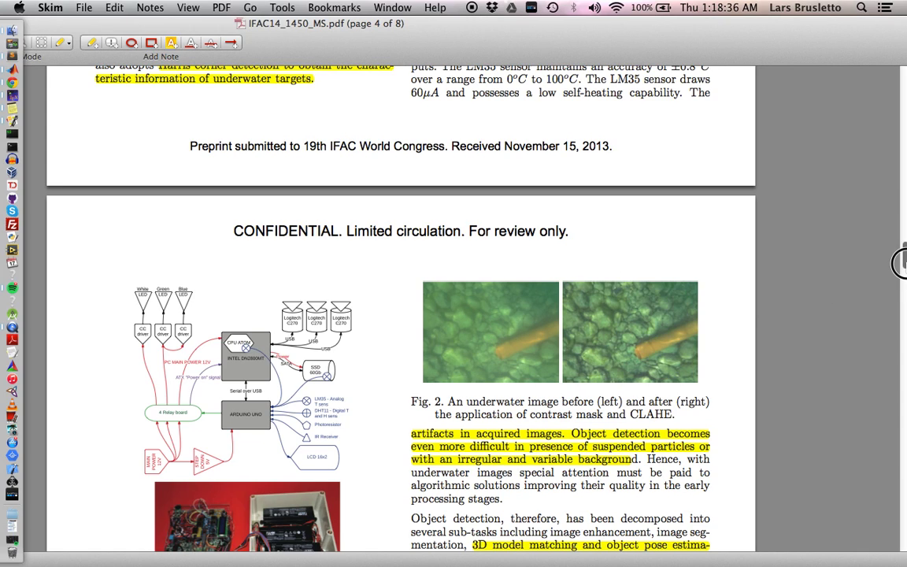
pyautogui.scroll(-2, 900, 264)
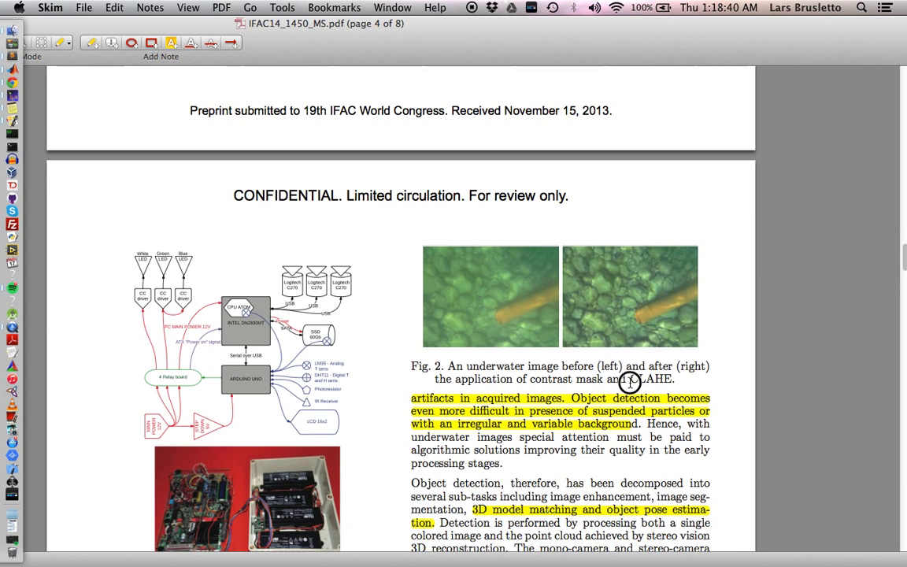
# - Select 'CLAHE' in the Fig. 2 caption, read on to Mono-Camera Processing, then switch to MATLAB
pyautogui.moveTo(630, 380); pyautogui.dragTo(671, 379)
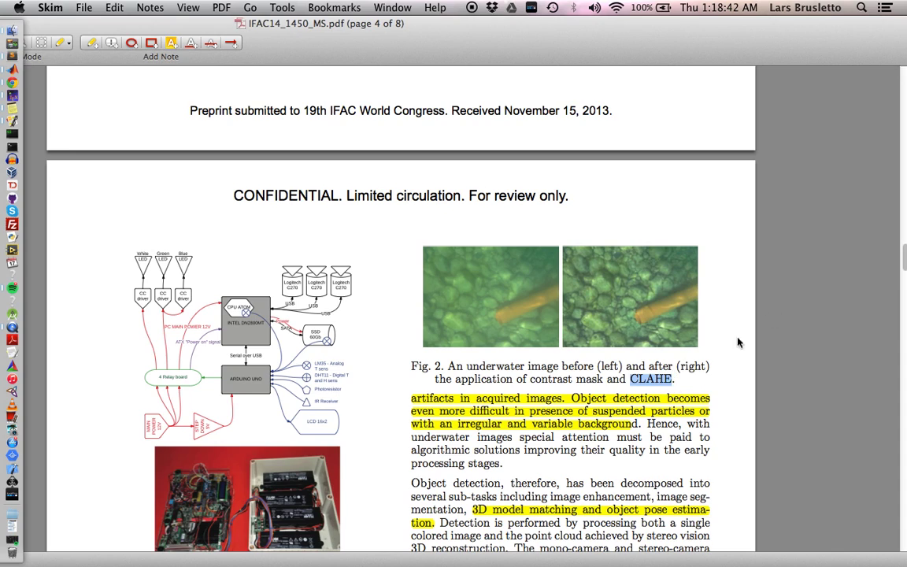
pyautogui.scroll(-3, 900, 255)
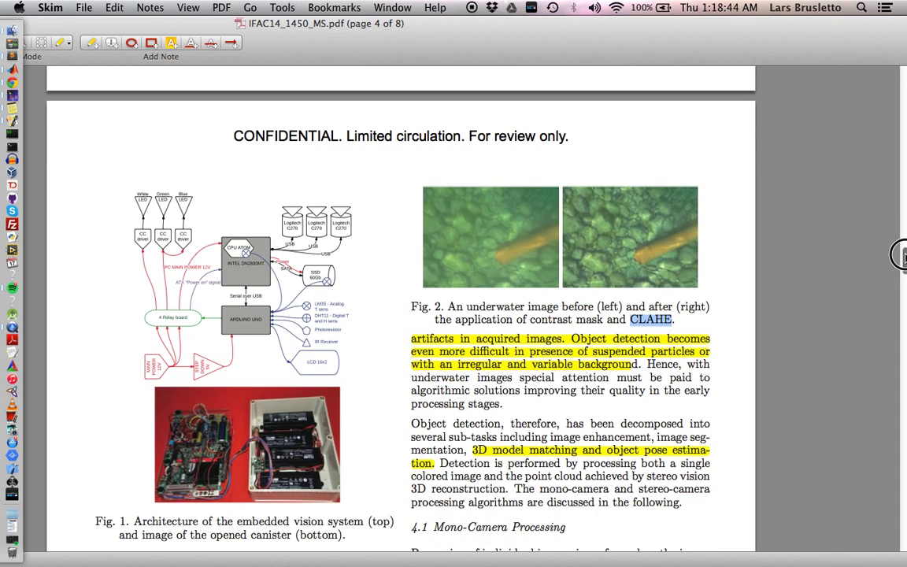
pyautogui.scroll(-5, 900, 256)
pyautogui.scroll(-10, 900, 260)
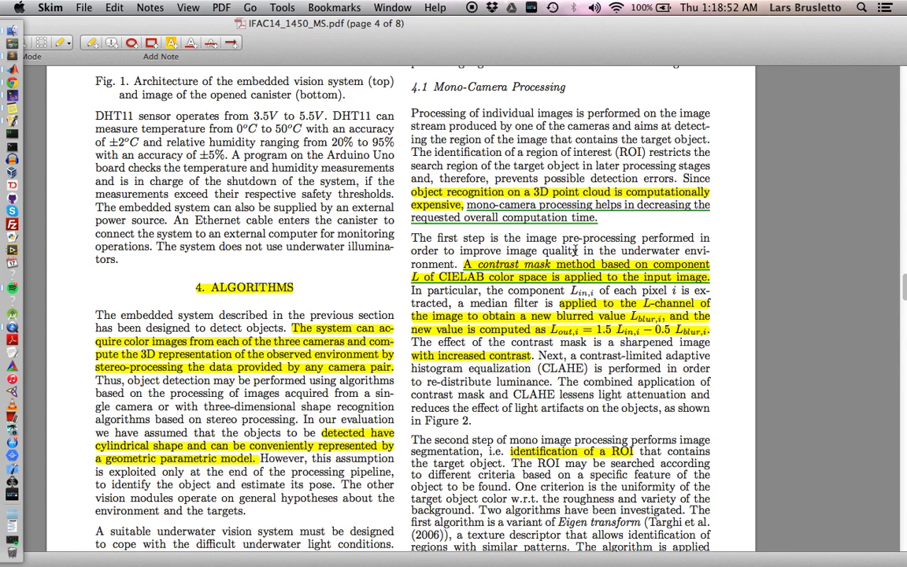
pyautogui.press('super+Tab')
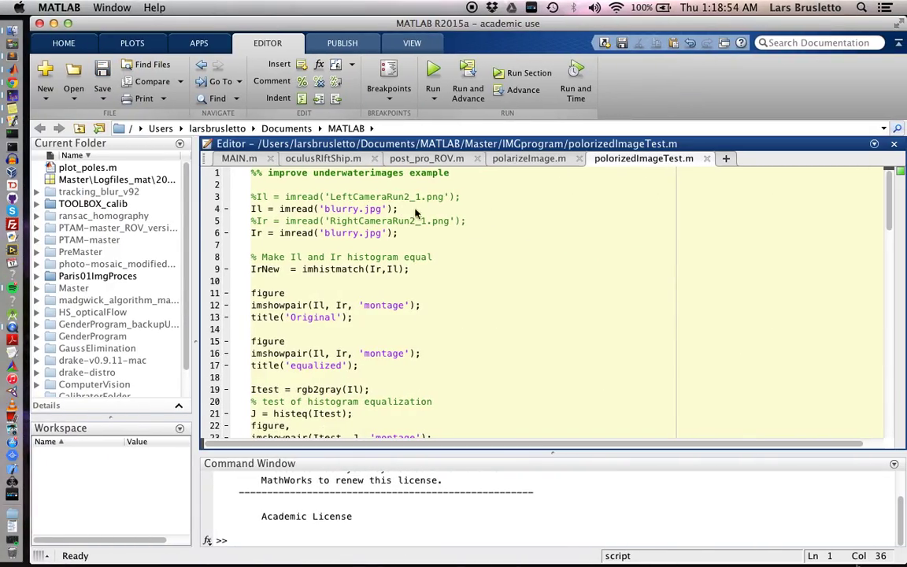
pyautogui.doubleClick(296, 209)
pyautogui.doubleClick(341, 208)
pyautogui.doubleClick(341, 233)
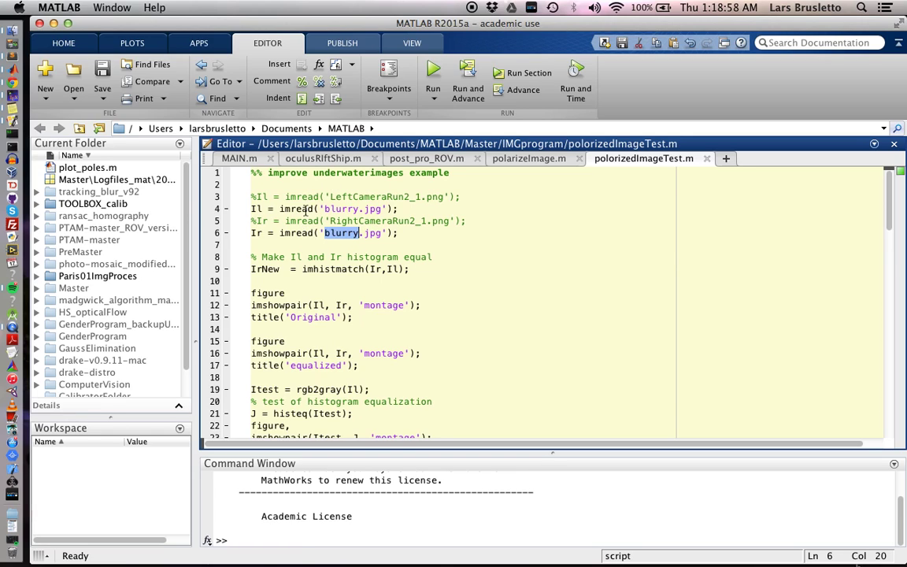
pyautogui.doubleClick(335, 269)
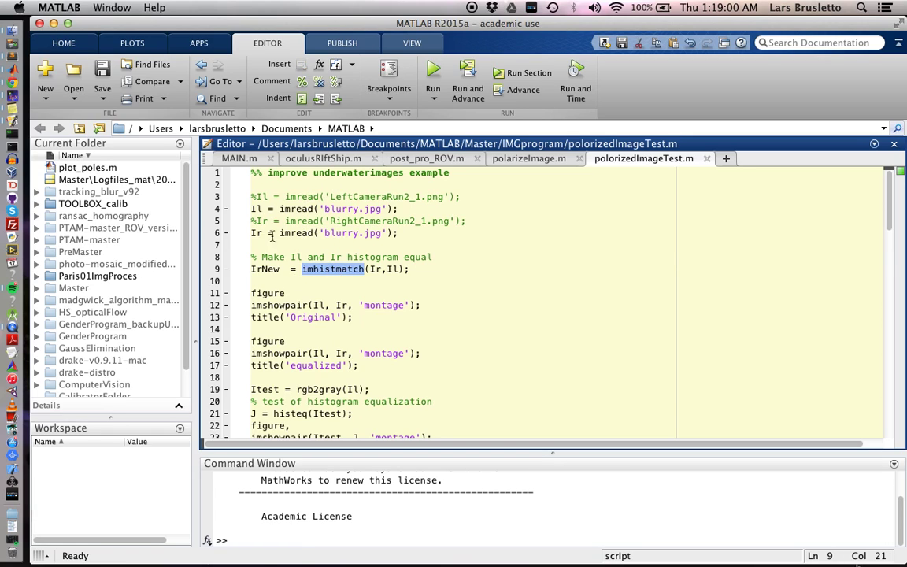
pyautogui.scroll(-2, 405, 232)
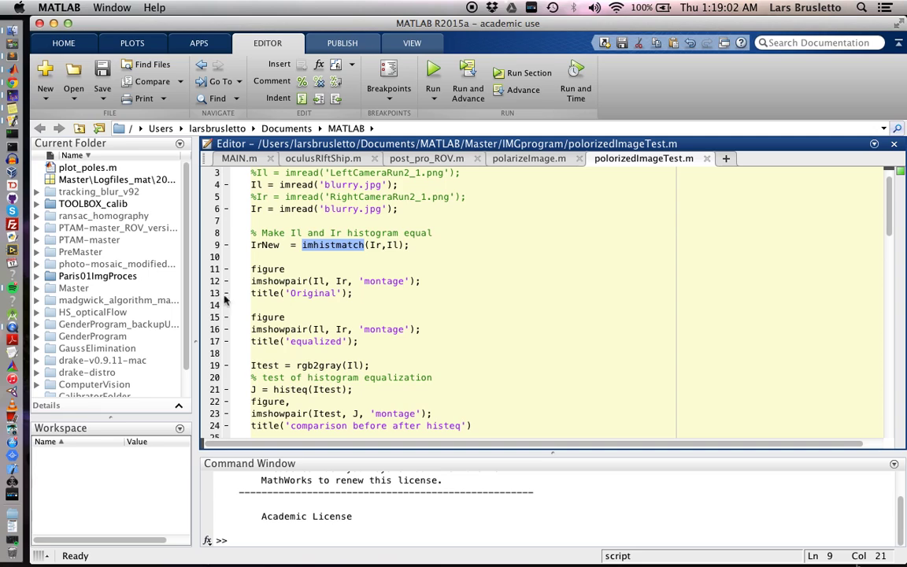
pyautogui.scroll(-20, 352, 218)
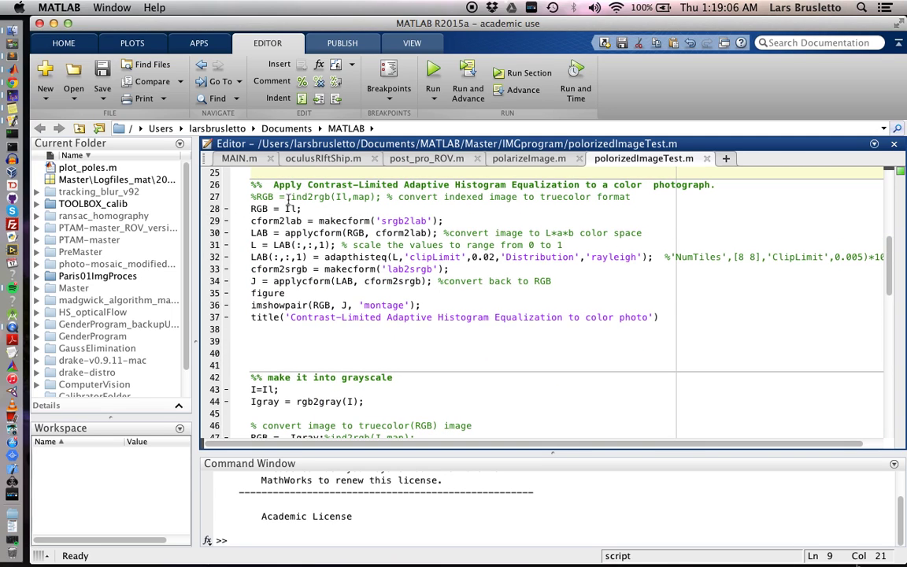
pyautogui.moveTo(308, 185); pyautogui.dragTo(505, 187)
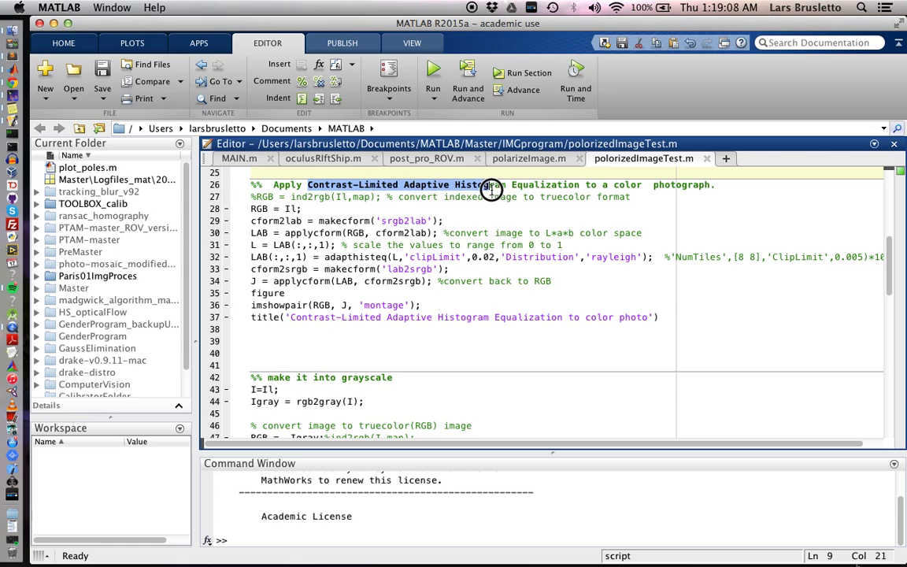
pyautogui.moveTo(505, 187); pyautogui.dragTo(581, 186)
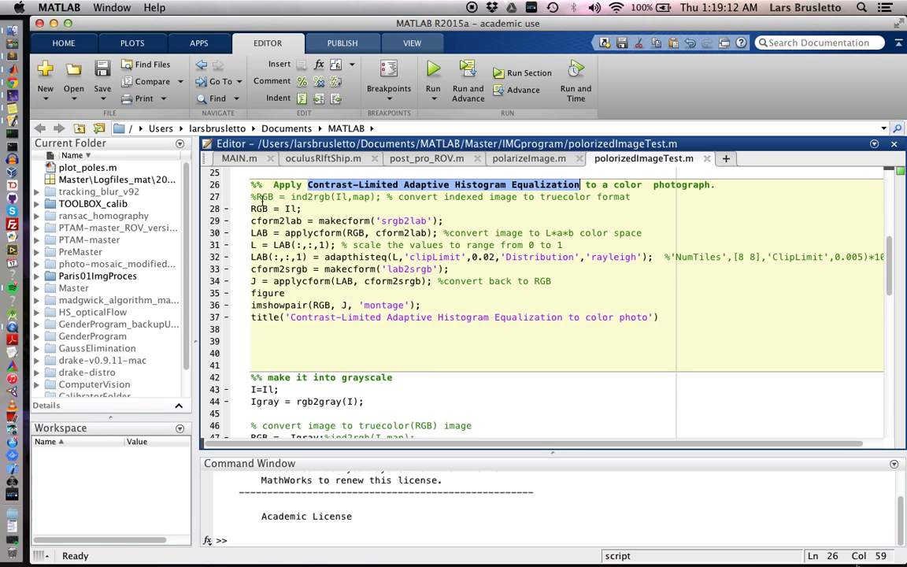
pyautogui.click(293, 209)
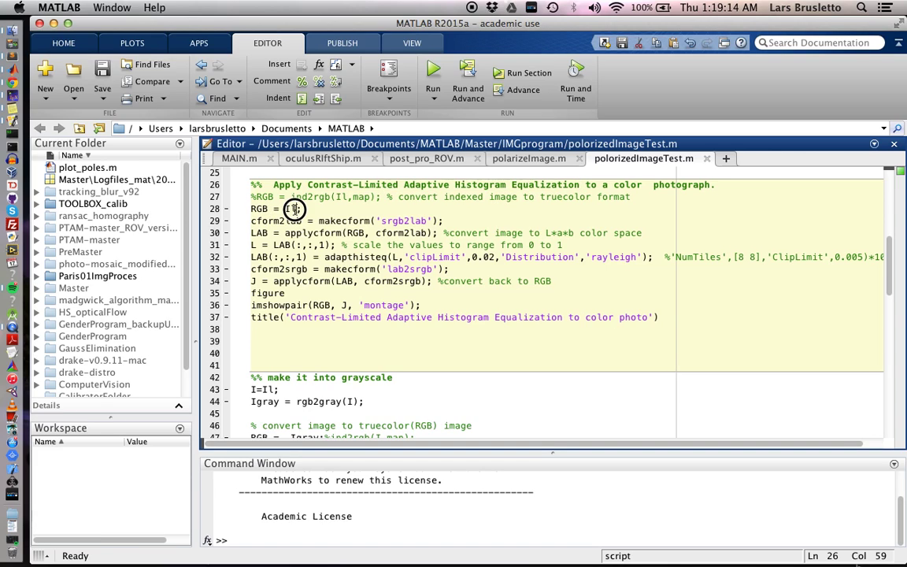
pyautogui.click(259, 209)
pyautogui.doubleClick(258, 209)
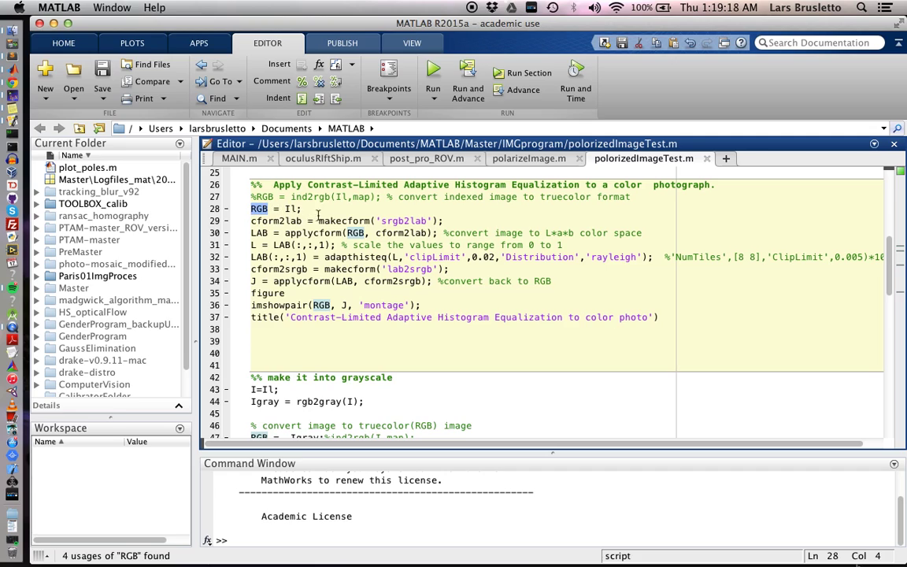
pyautogui.click(268, 222)
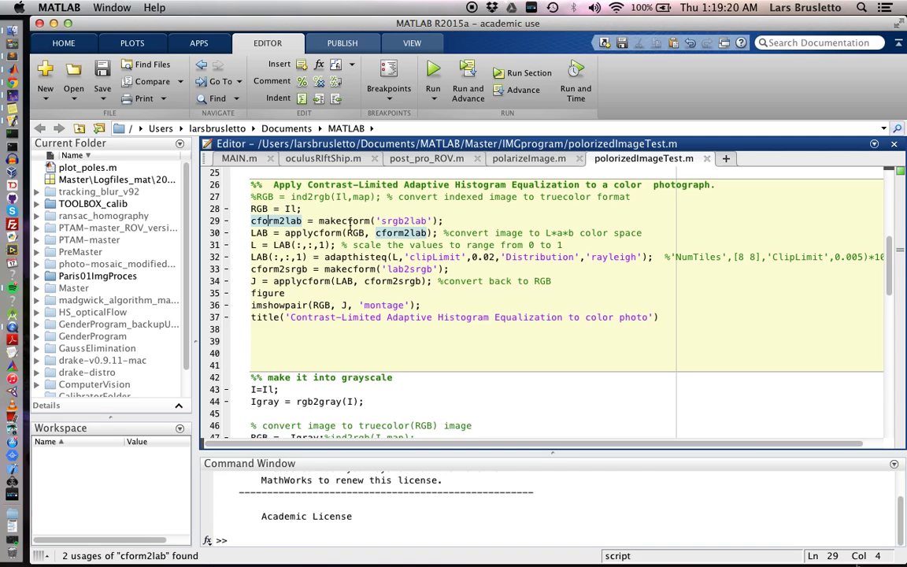
pyautogui.doubleClick(408, 221)
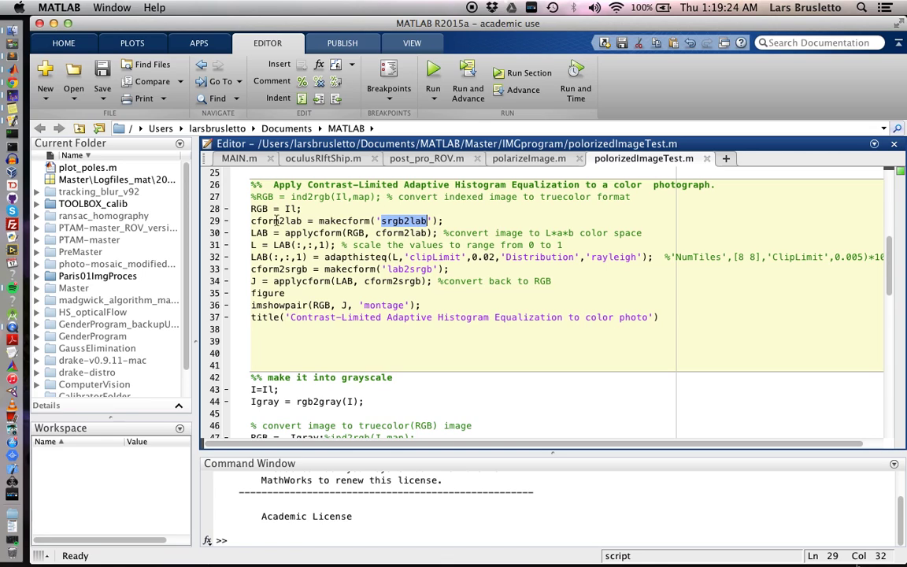
pyautogui.moveTo(229, 221); pyautogui.dragTo(409, 221)
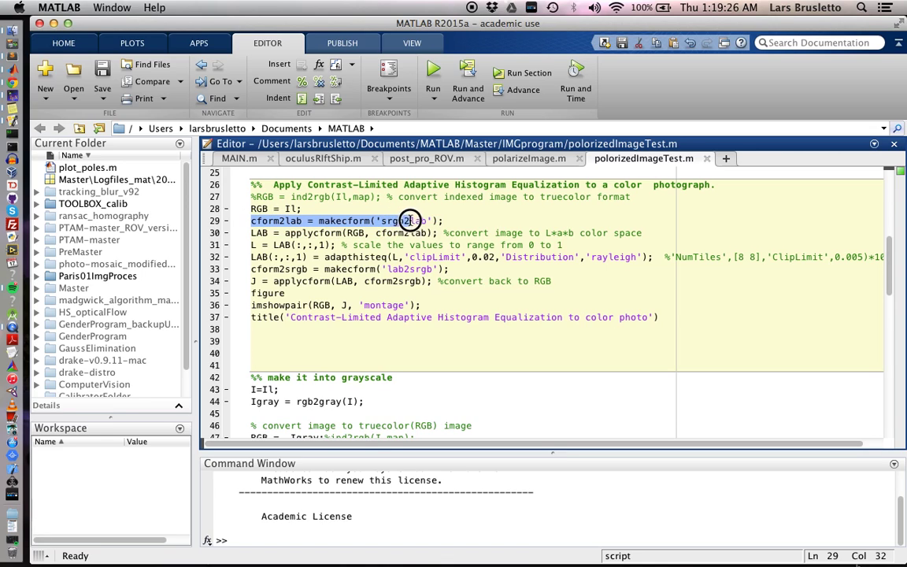
pyautogui.doubleClick(259, 233)
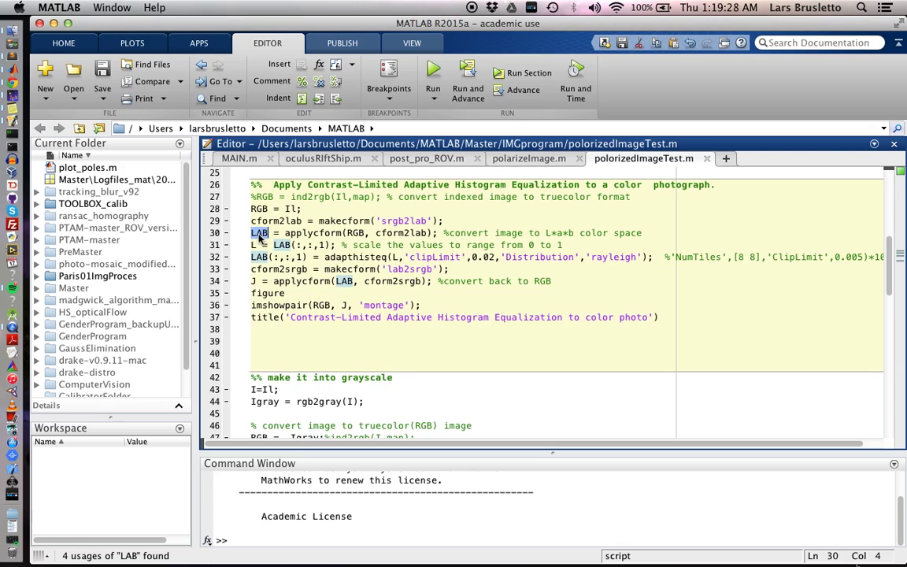
pyautogui.doubleClick(305, 233)
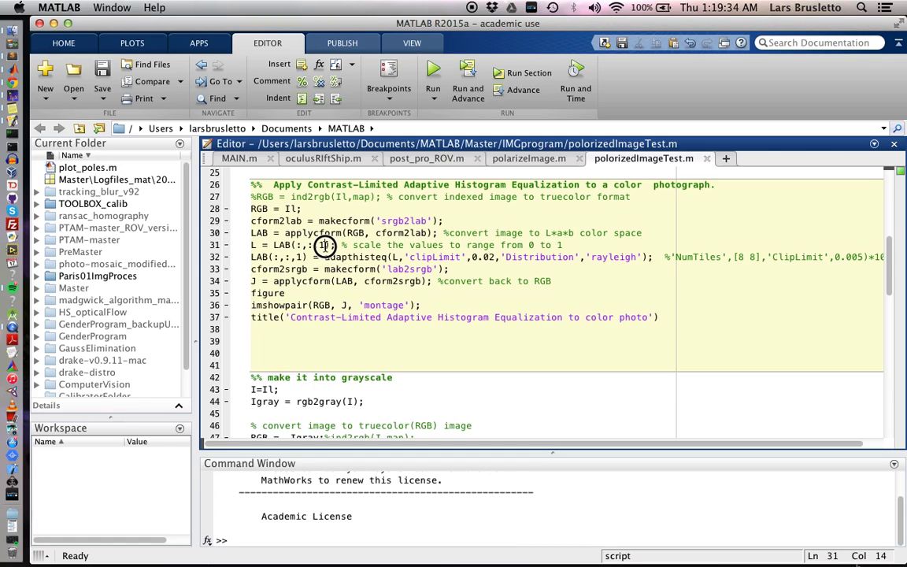
pyautogui.click(321, 245)
pyautogui.hotkey('shift', 'Left')
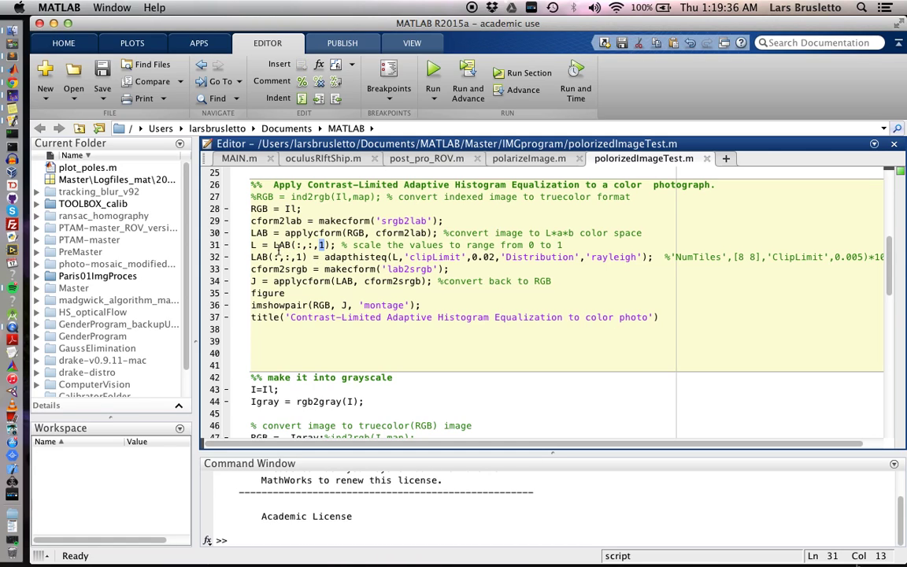
pyautogui.click(233, 245)
pyautogui.doubleClick(343, 257)
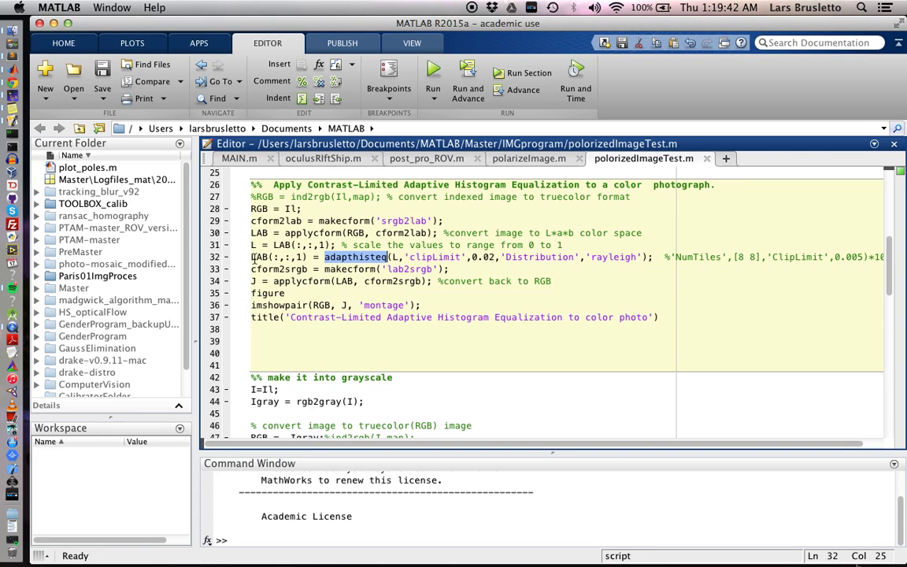
pyautogui.moveTo(250, 245); pyautogui.dragTo(329, 245)
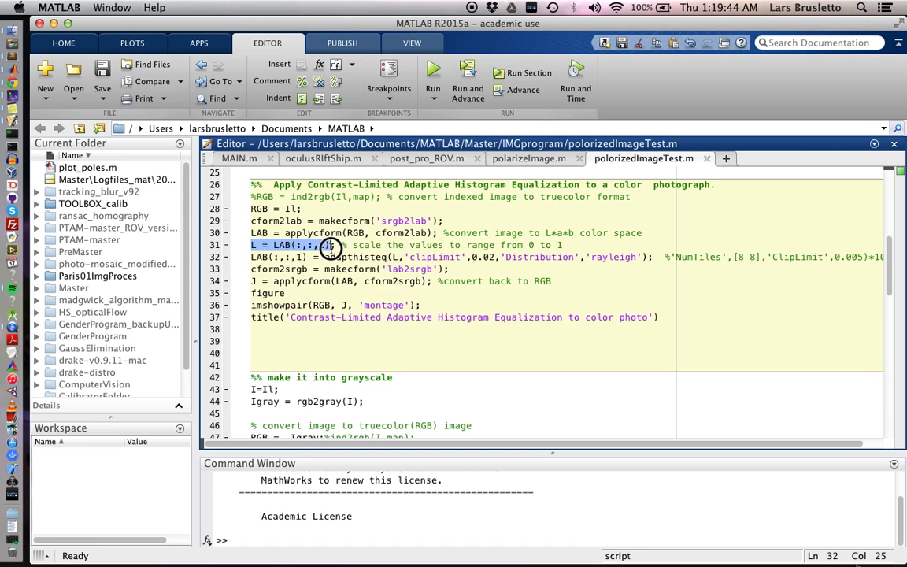
pyautogui.click(273, 256)
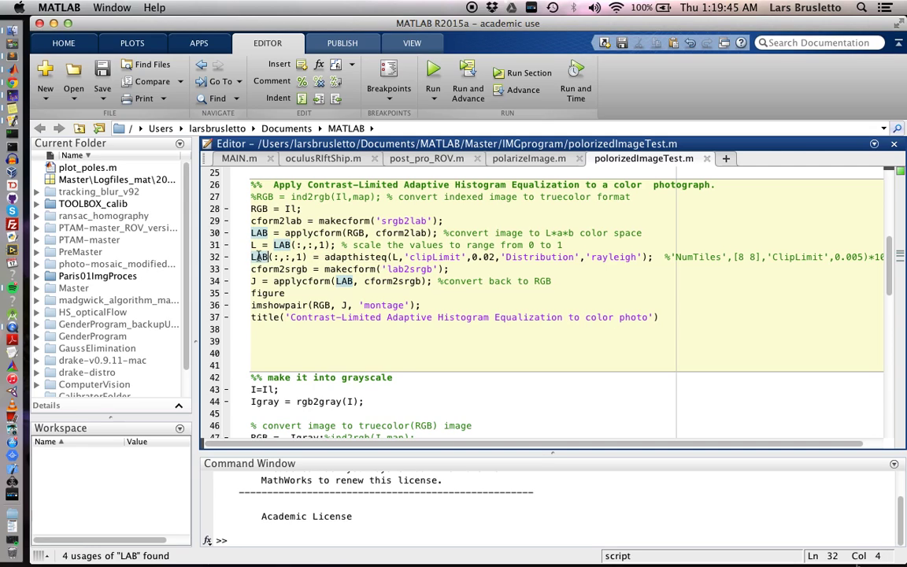
pyautogui.click(408, 256)
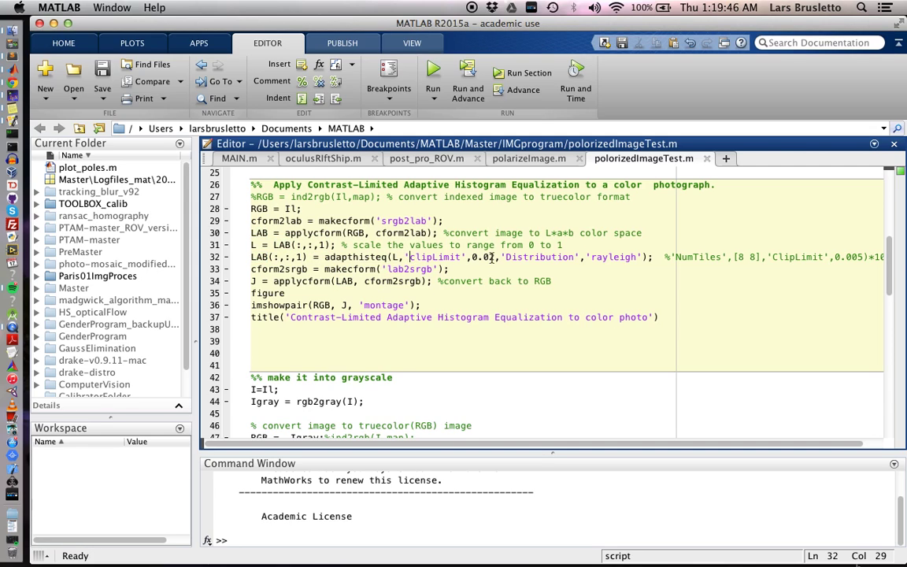
pyautogui.tripleClick(612, 258)
pyautogui.doubleClick(614, 257)
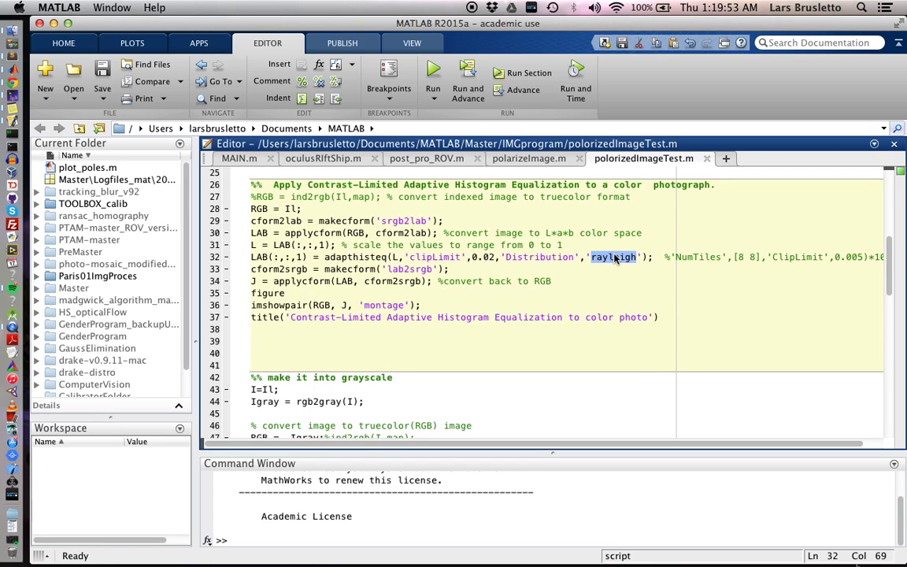
pyautogui.click(408, 256)
pyautogui.click(307, 269)
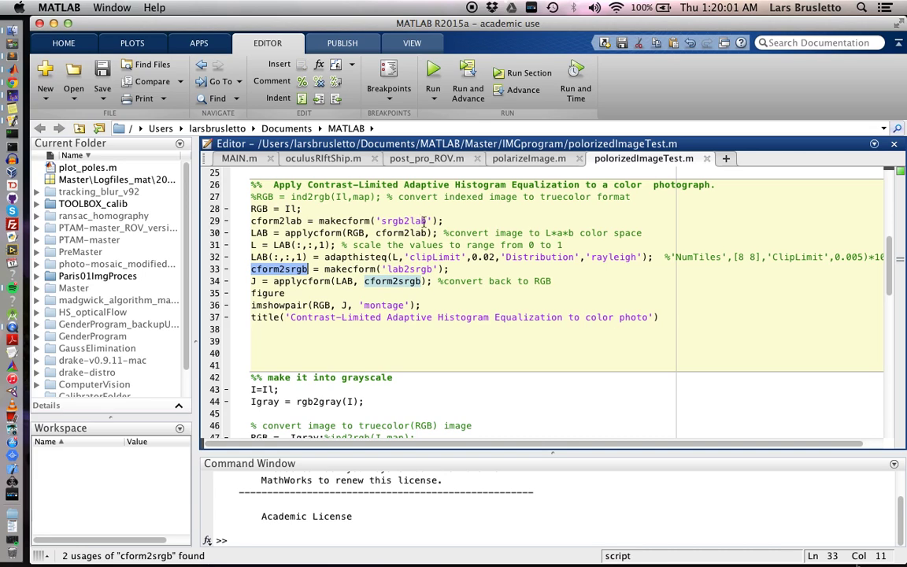
pyautogui.moveTo(410, 221); pyautogui.dragTo(251, 222)
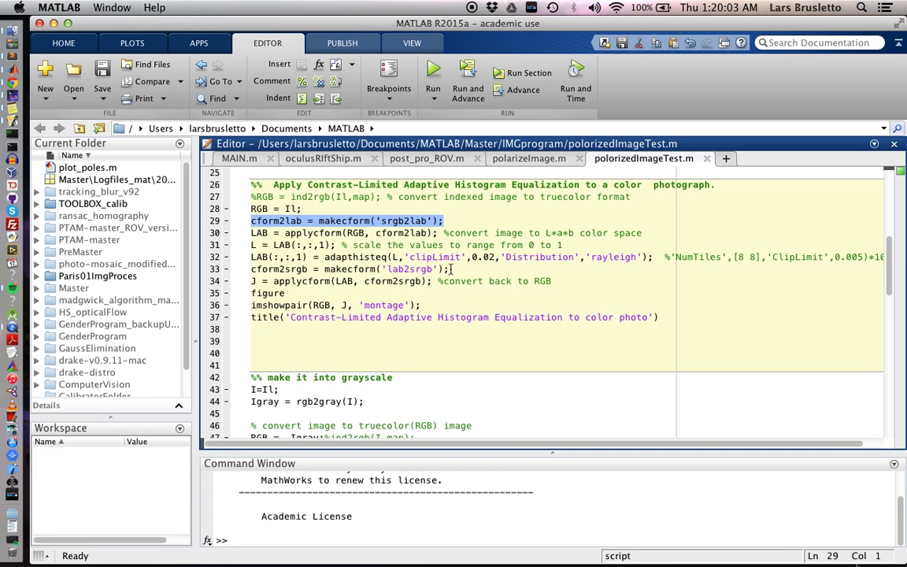
pyautogui.moveTo(449, 269); pyautogui.dragTo(251, 269)
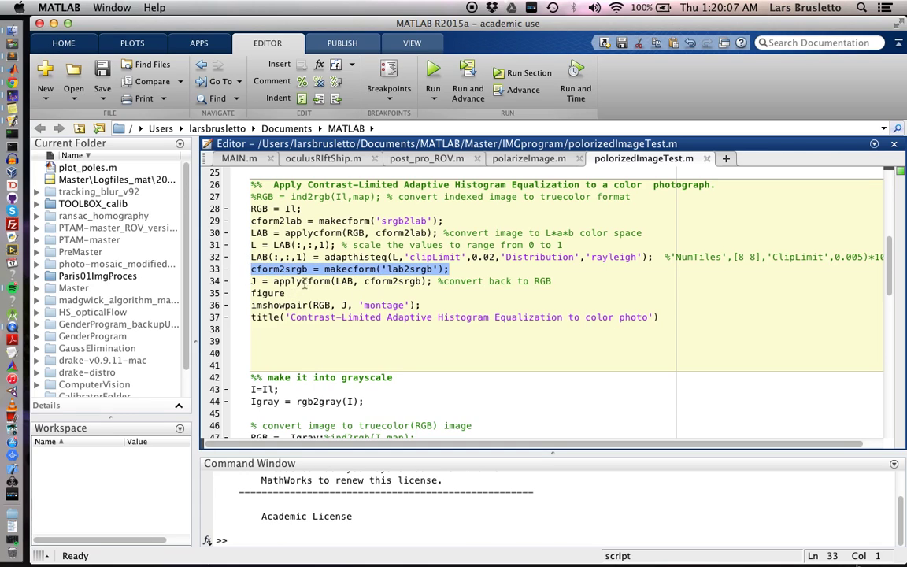
pyautogui.click(319, 281)
pyautogui.doubleClick(319, 282)
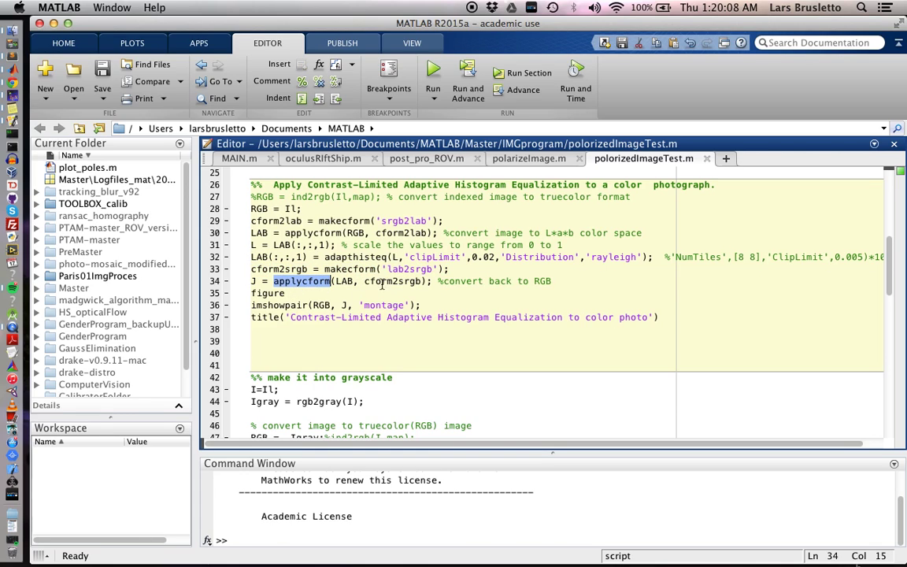
pyautogui.click(427, 281)
pyautogui.doubleClick(411, 269)
pyautogui.click(414, 269)
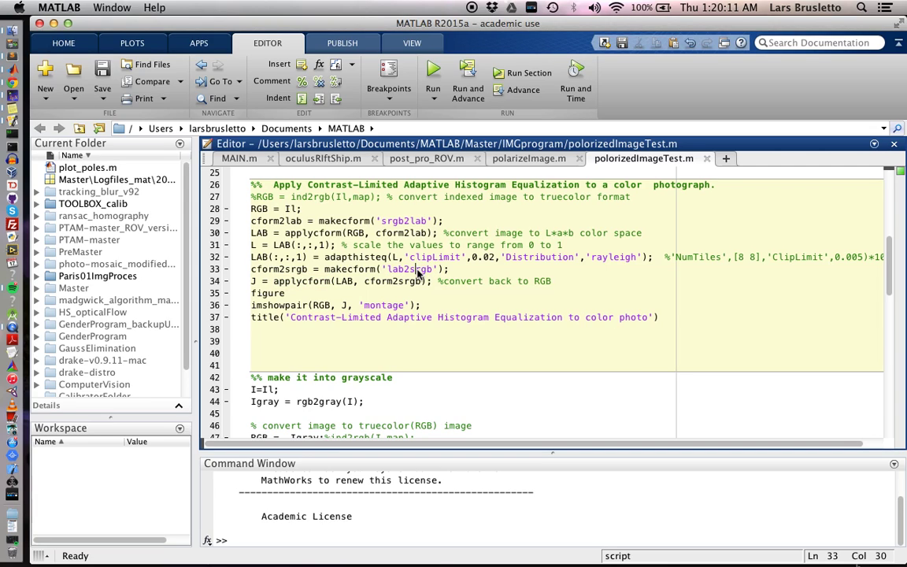
pyautogui.click(274, 305)
# - Run polarizedImageTest.m, changing to the script's folder when MATLAB prompts
pyautogui.click(431, 69)
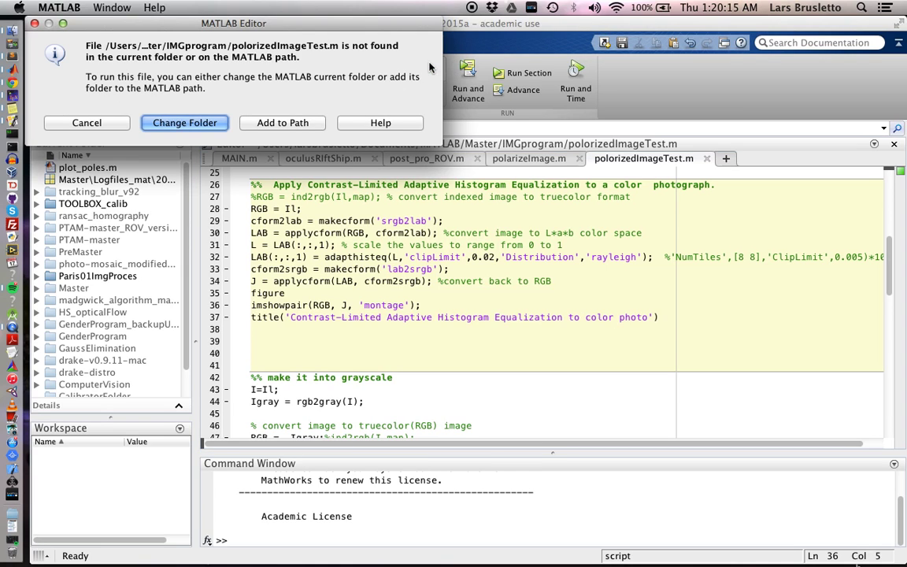
pyautogui.click(177, 118)
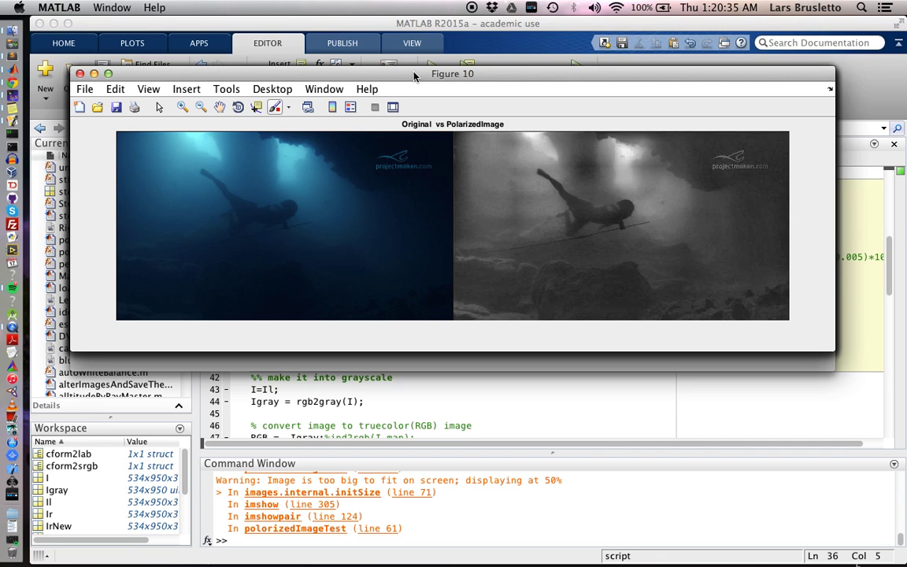
# - Drag the Figure 10 and Figure 9 windows aside to bring Figure 9's CLAHE montage forward
pyautogui.moveTo(418, 73); pyautogui.dragTo(430, 167)
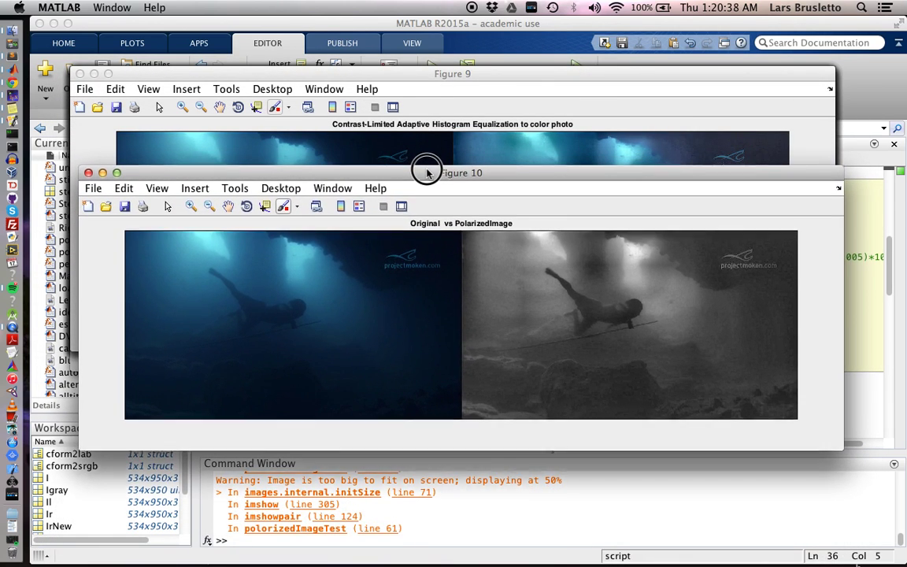
pyautogui.moveTo(430, 167); pyautogui.dragTo(424, 404)
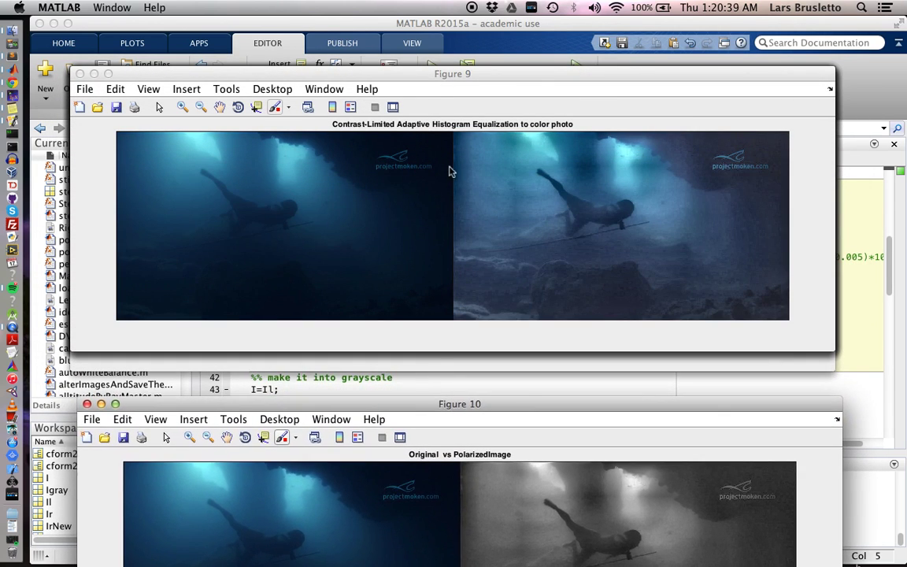
pyautogui.moveTo(421, 74); pyautogui.dragTo(422, 111)
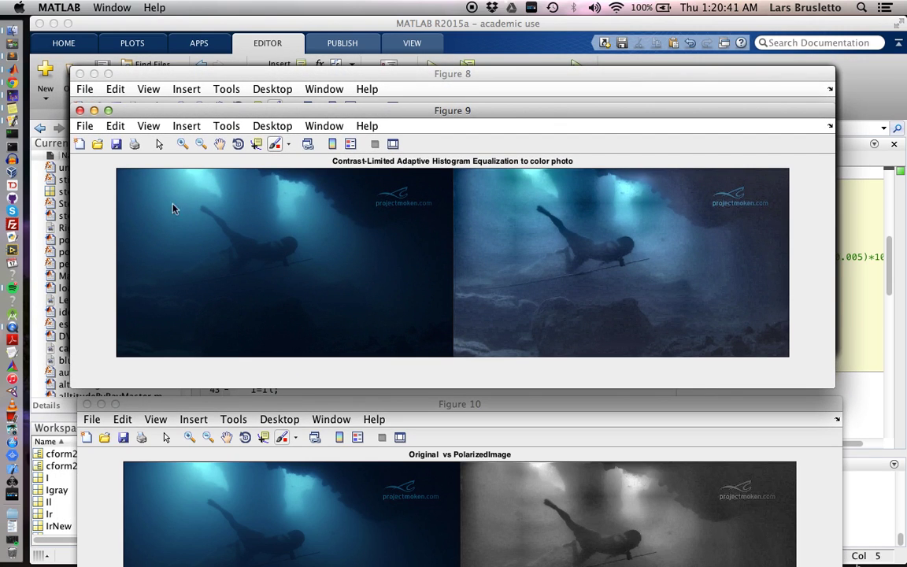
pyautogui.moveTo(250, 407); pyautogui.dragTo(233, 562)
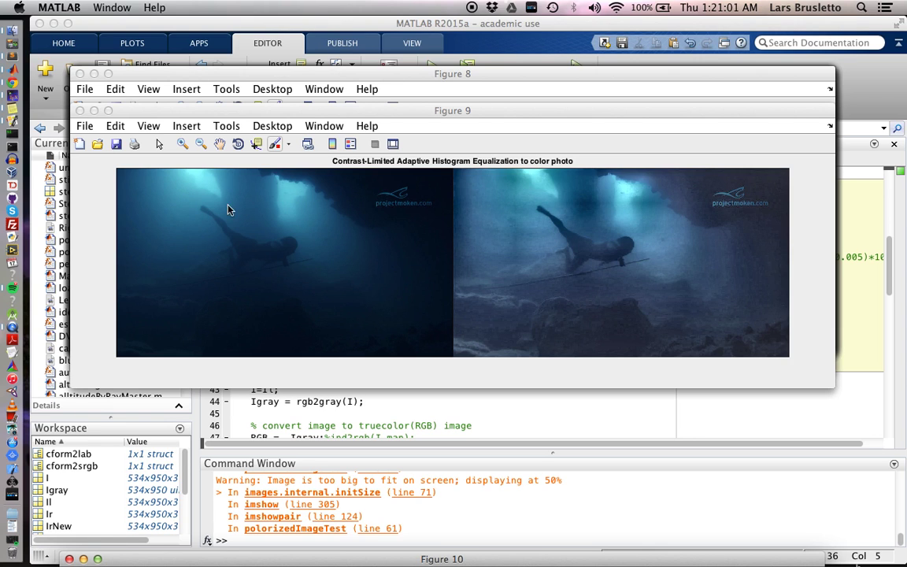
pyautogui.moveTo(517, 117)
pyautogui.mouseDown()
pyautogui.moveTo(516, 237)
pyautogui.moveTo(522, 120)
pyautogui.mouseUp()
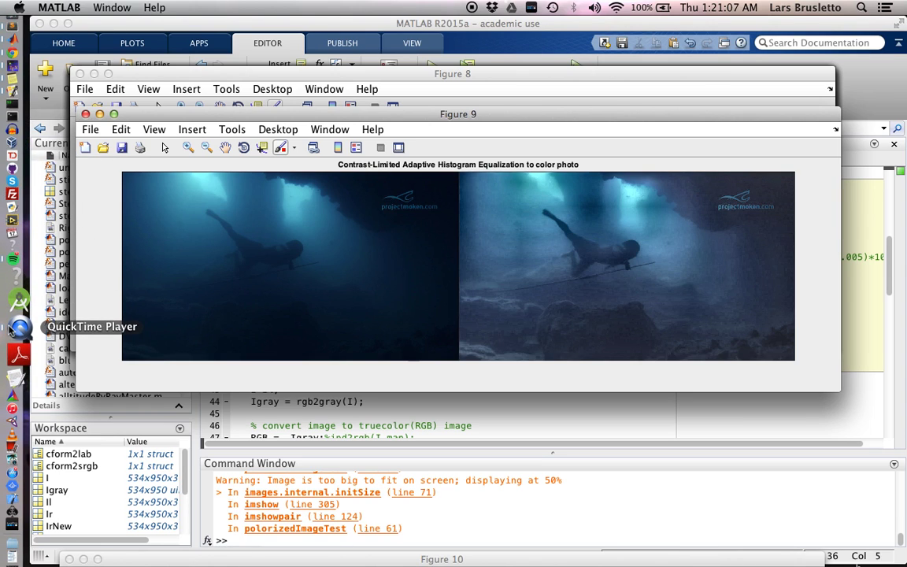
# - Activate QuickTime Player from its Dock icon's context menu
pyautogui.rightClick(19, 328)
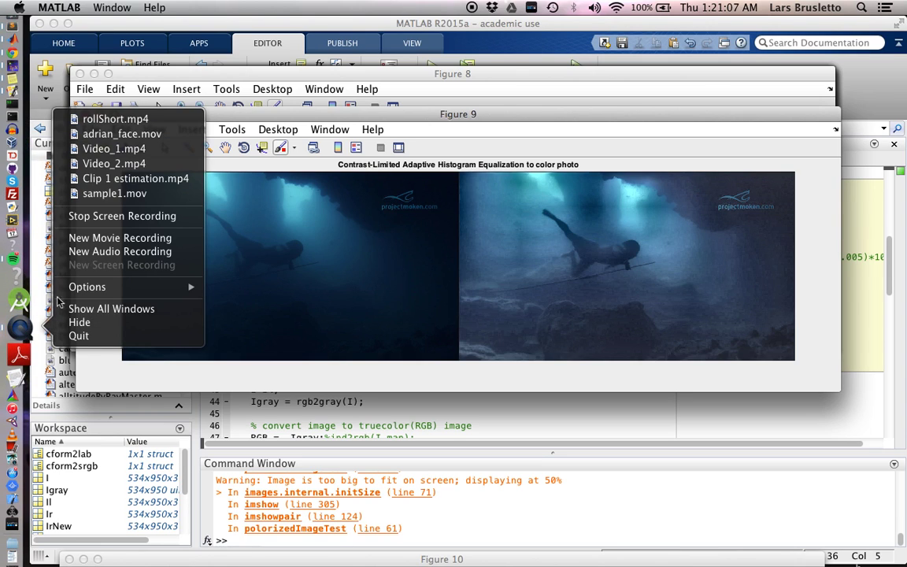
pyautogui.click(21, 329)
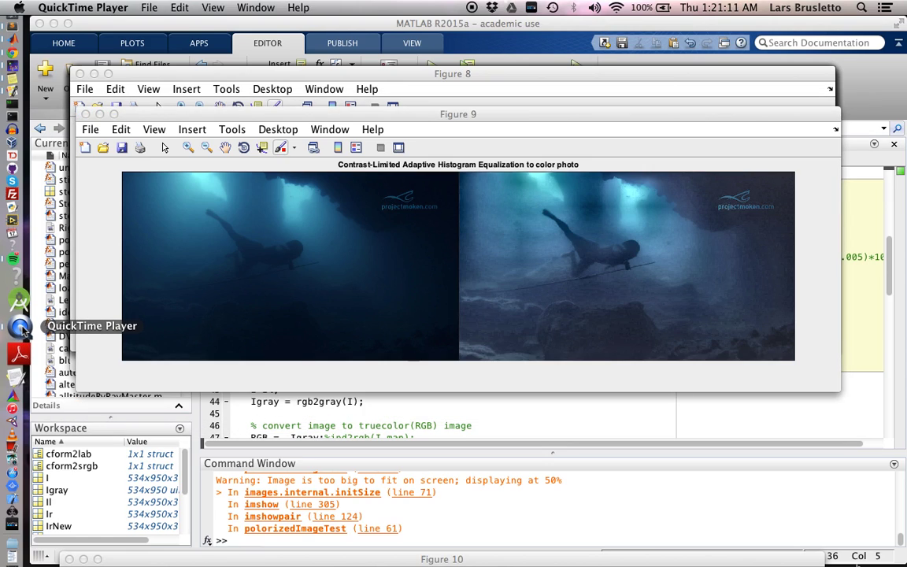